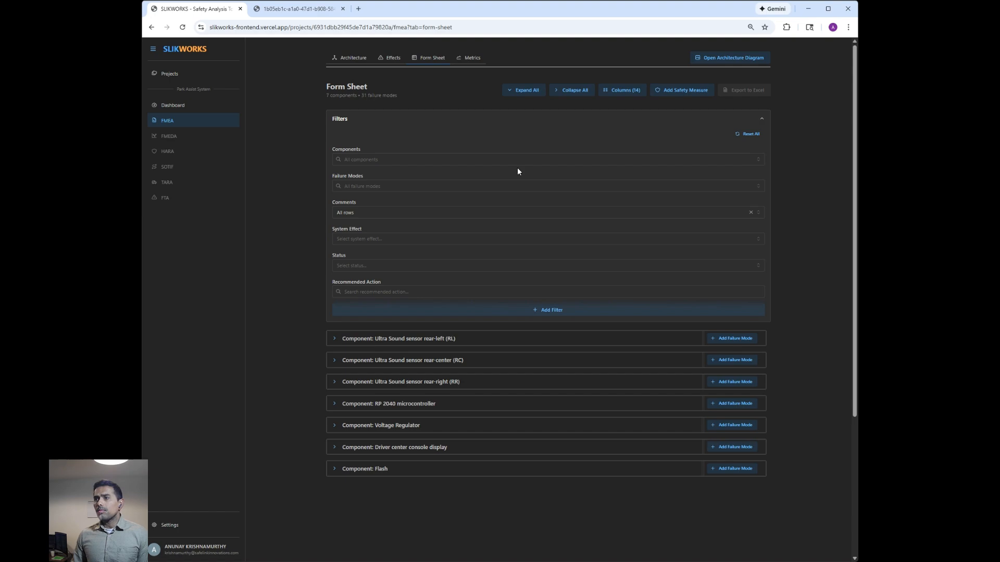
- Collapse the filters and expand the Communication failure mode of the Ultra Sound sensor rear-left (RL) component
left_click(497, 123)
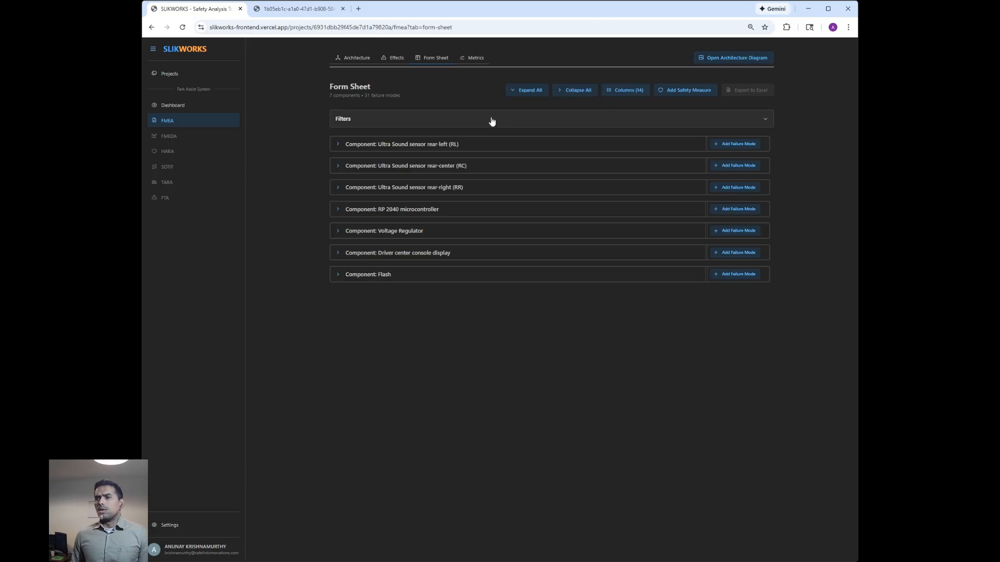
left_click(338, 144)
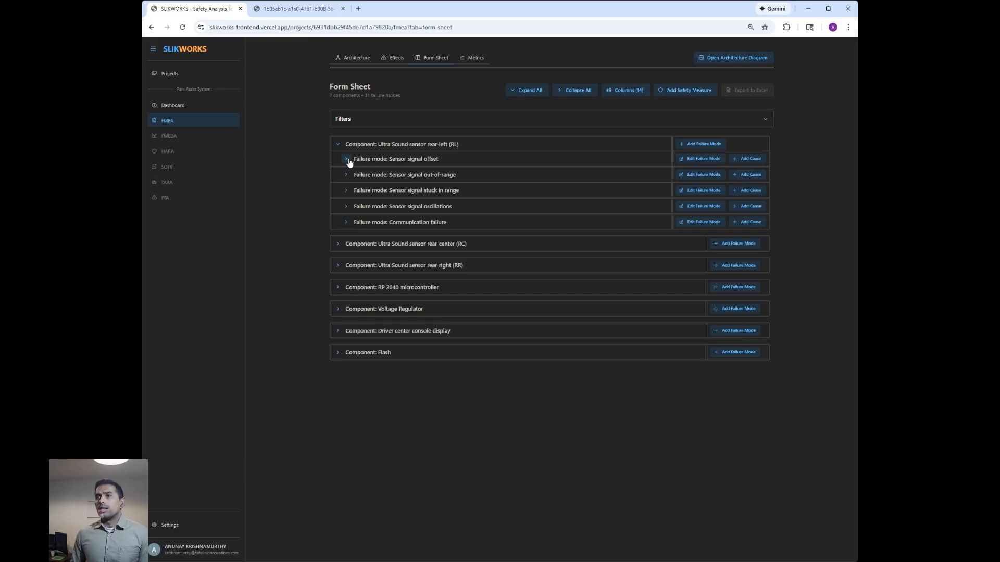
left_click(346, 222)
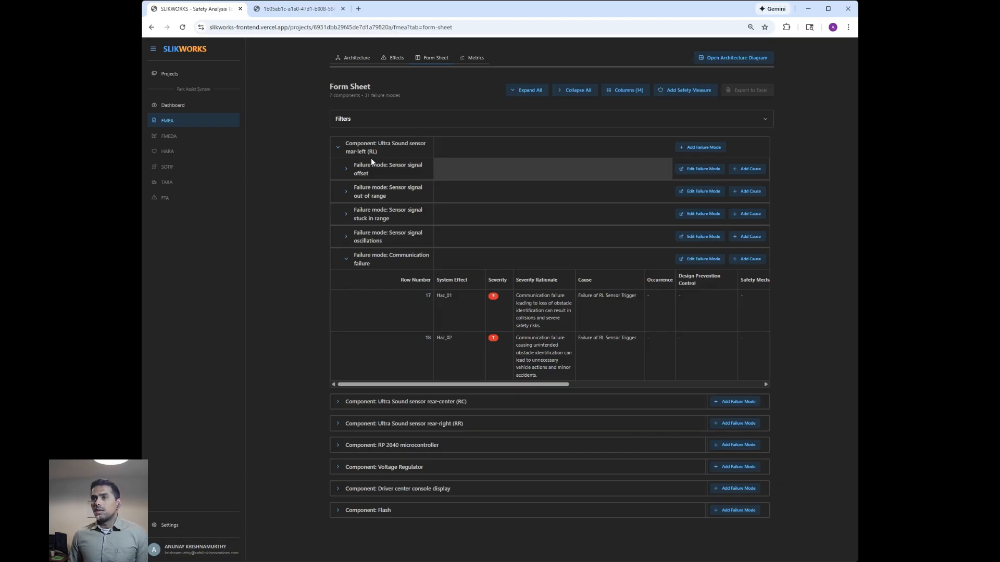
- Review the system architecture diagram and the system effects definitions, and return to the form sheet
left_click(305, 7)
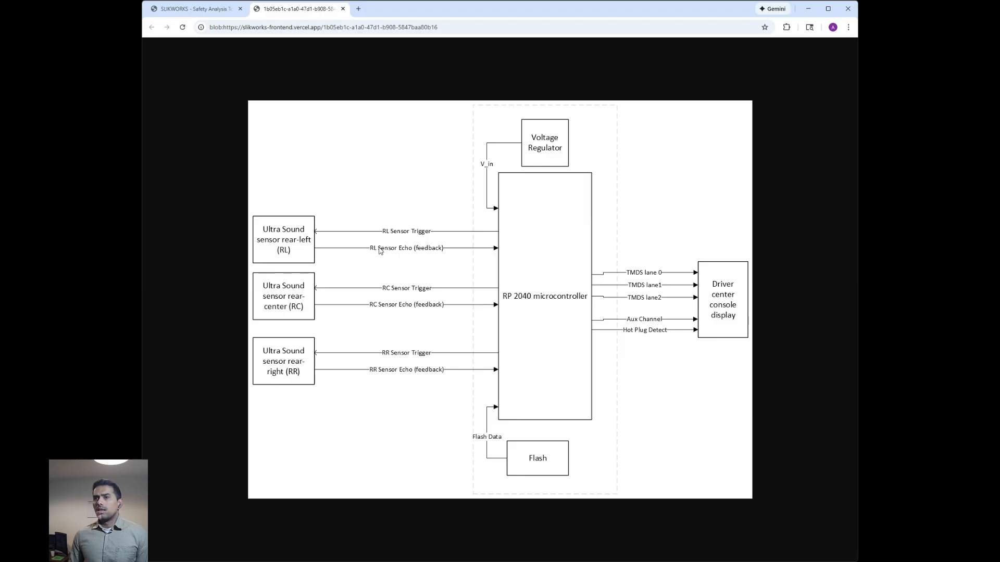
left_click(207, 13)
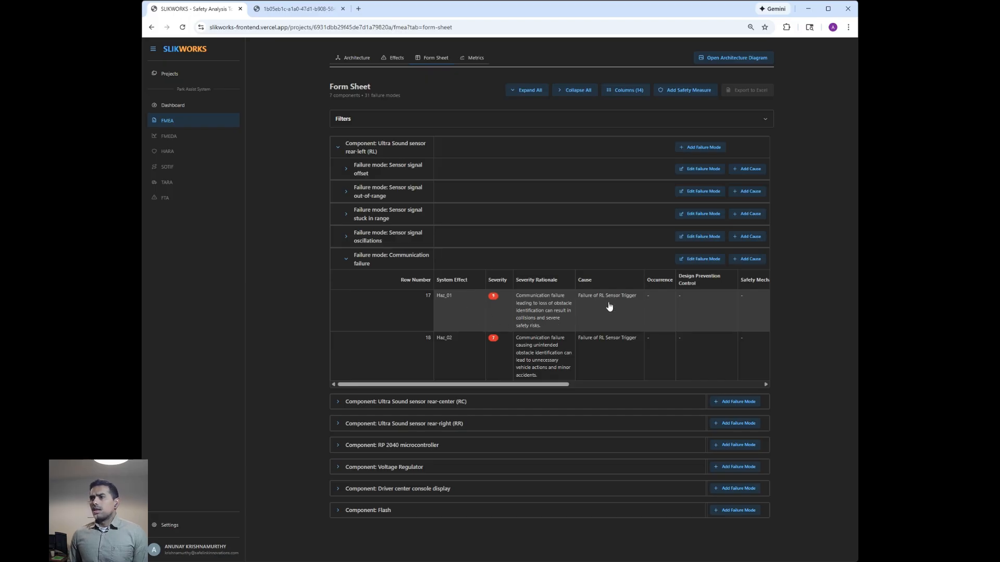
left_click(388, 61)
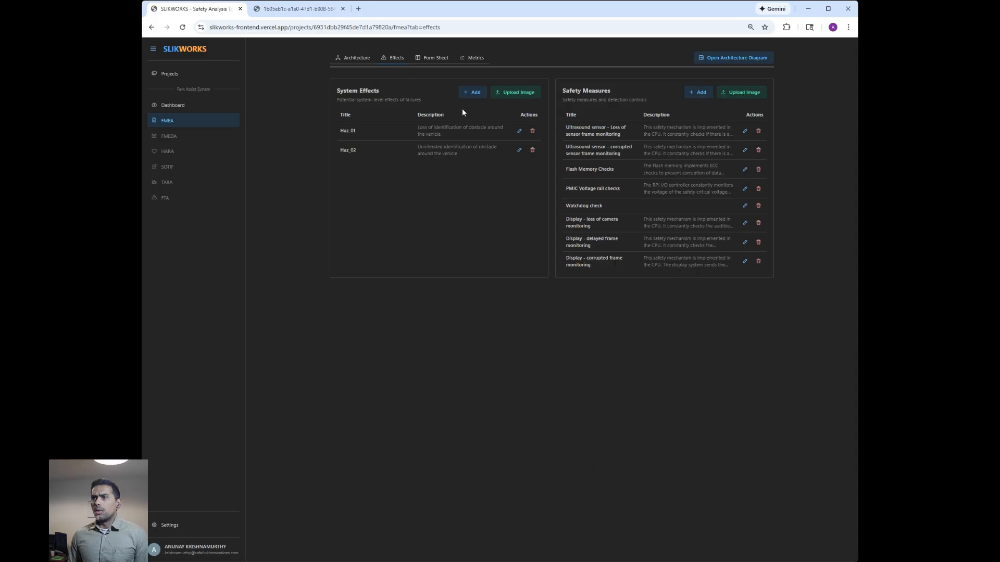
left_click(419, 58)
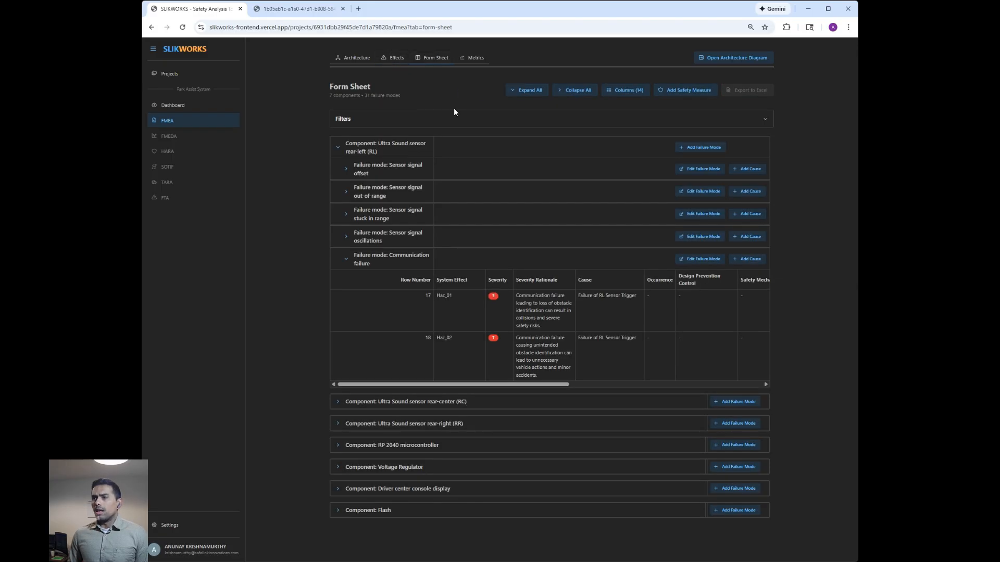
- In row 17 of the Communication failure mode, set the severity rationale to "Safety critical issue" and the severity to 10
left_click(553, 308)
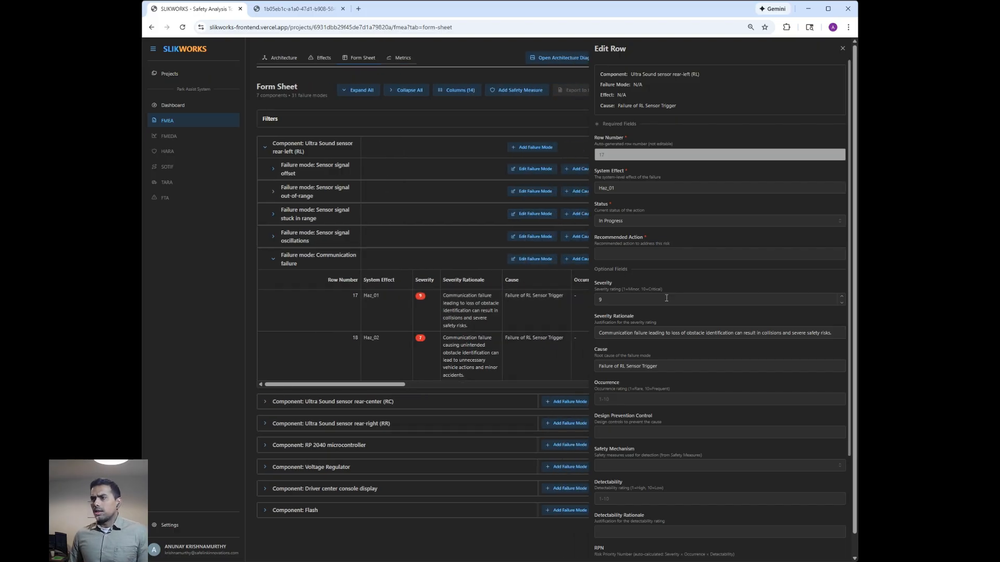
triple_click(682, 336)
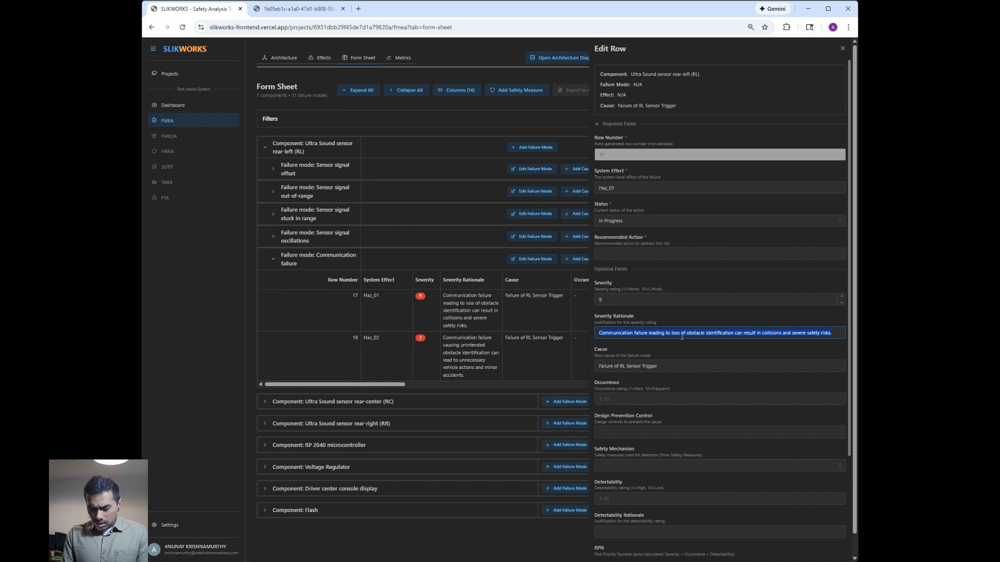
type("Safety critical issue")
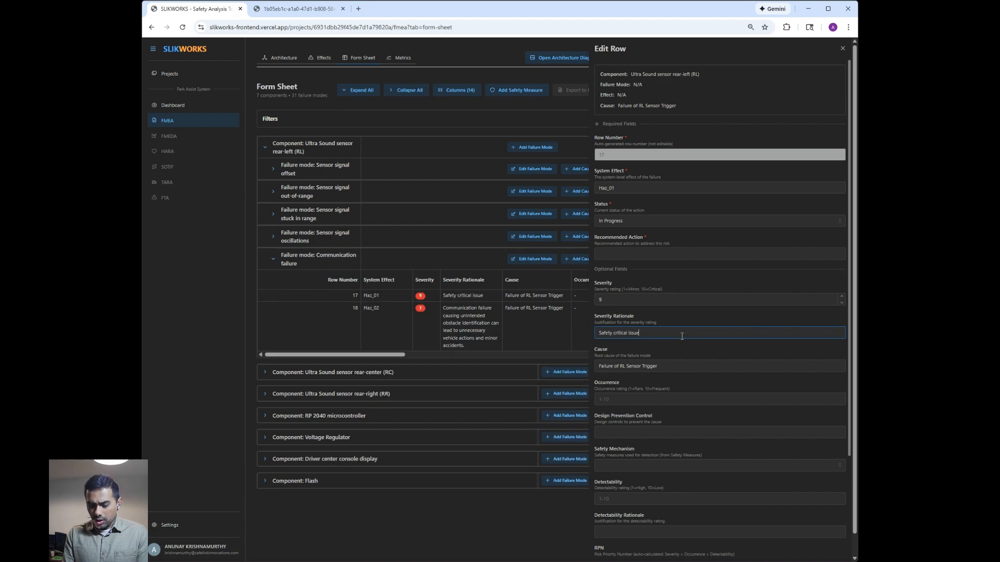
left_click(841, 296)
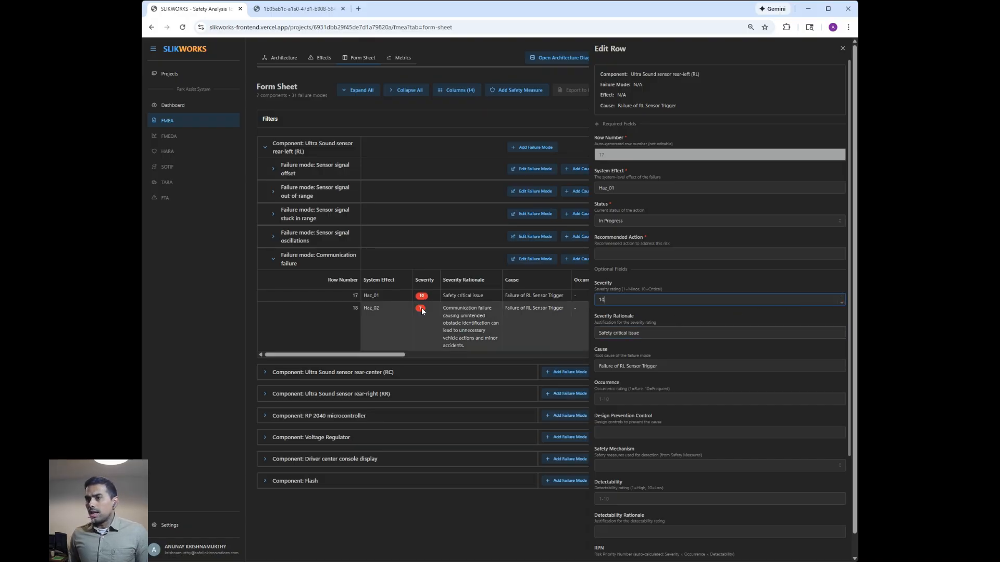
- Examine the rows of the Sensor signal oscillations failure mode and the safety mechanisms available for row 17, and close the row editor
left_click(274, 239)
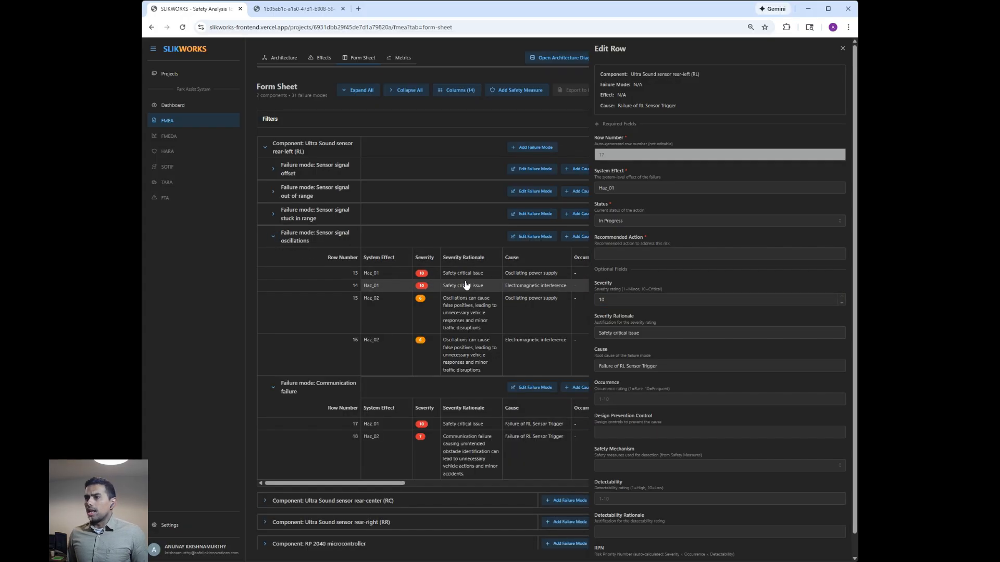
left_click(272, 238)
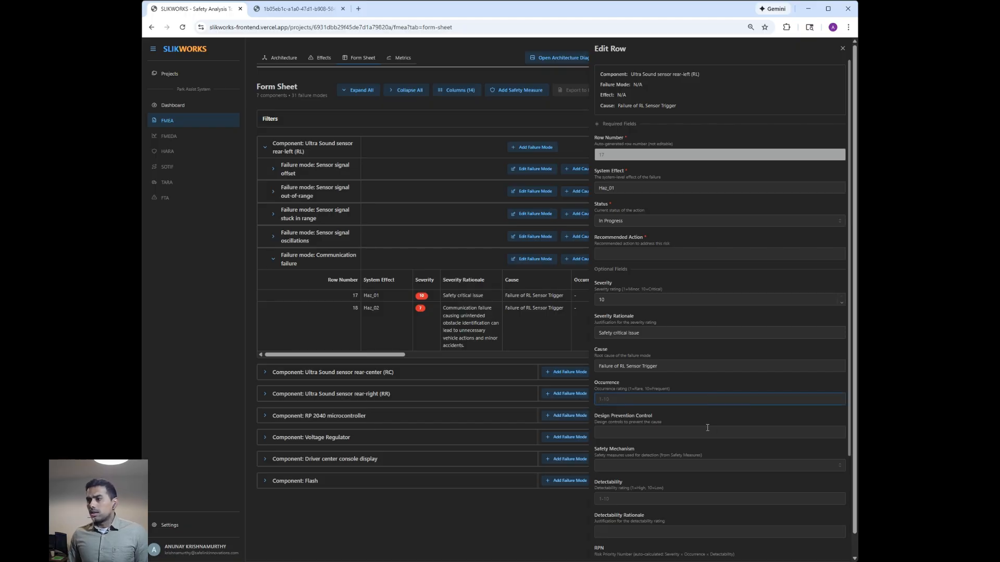
scroll(707, 430, "down", 1)
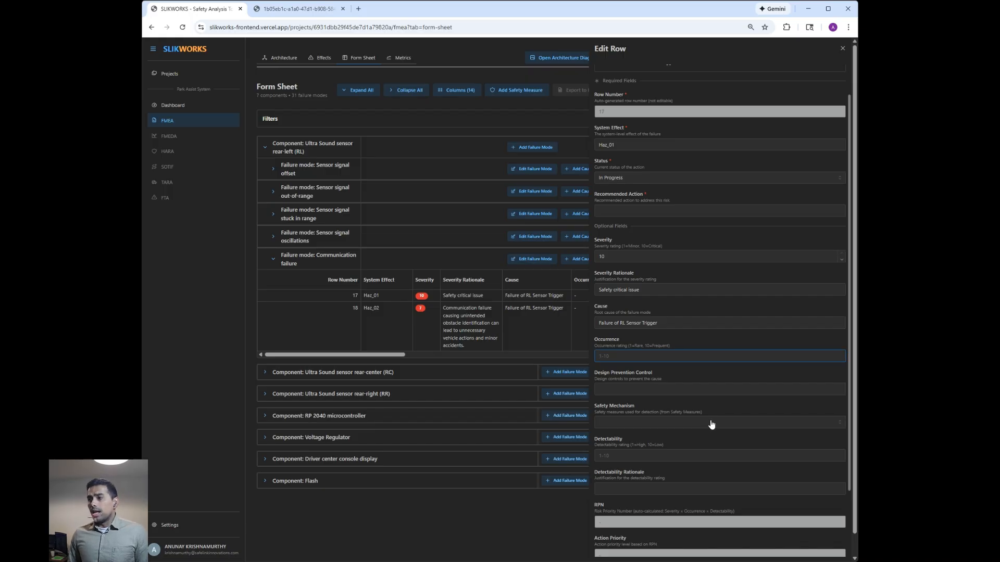
left_click(712, 425)
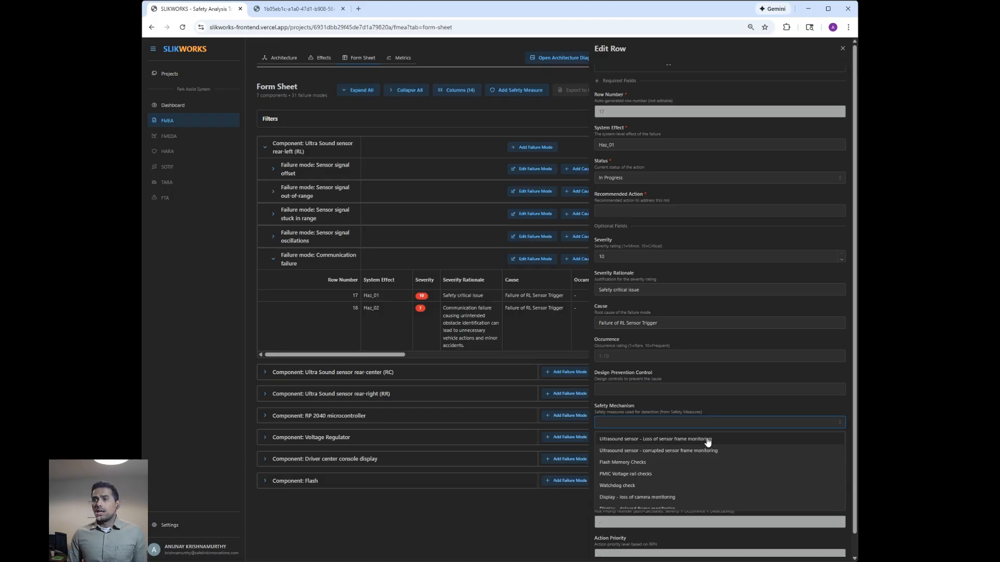
scroll(711, 458, "down", 1)
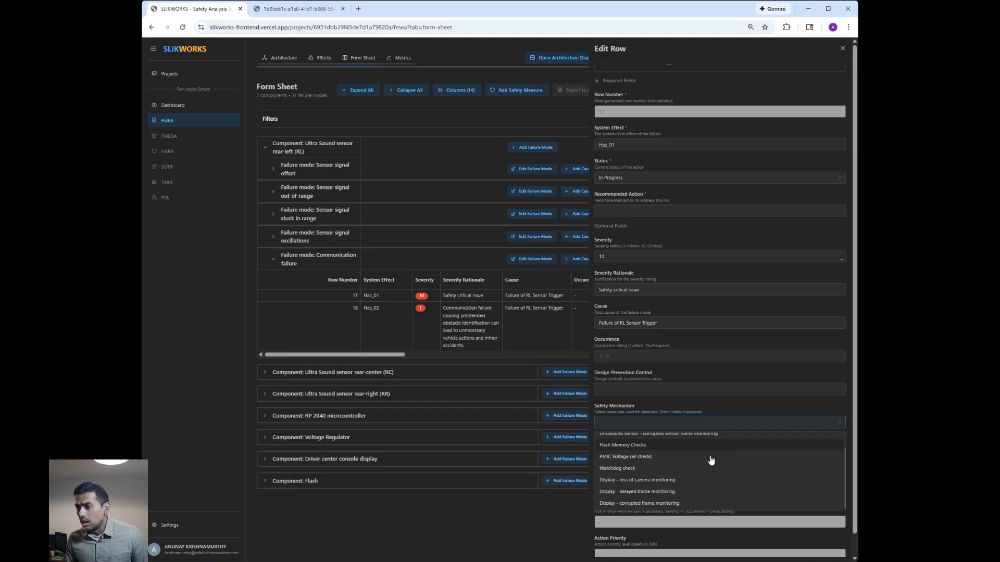
scroll(710, 468, "up", 2)
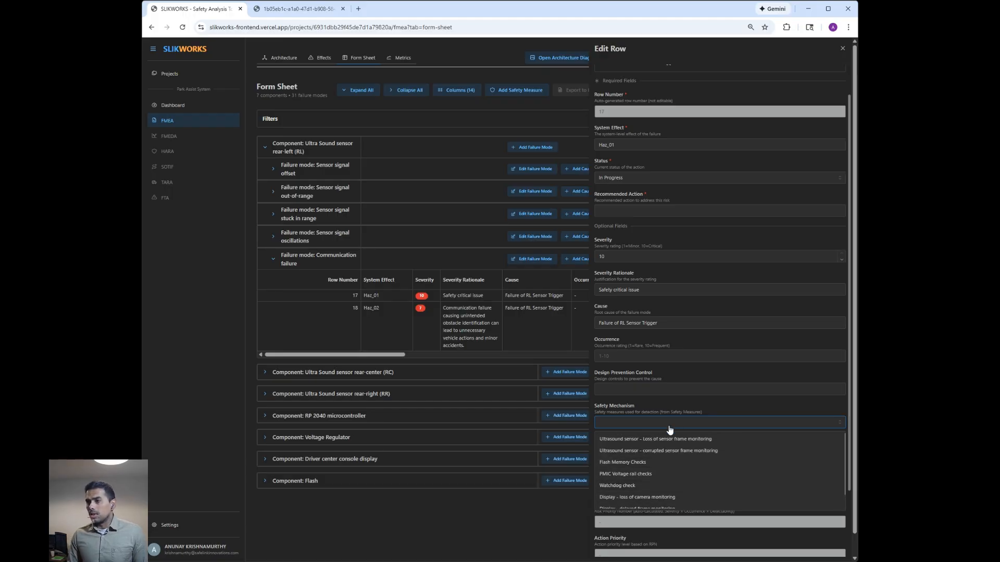
left_click(219, 289)
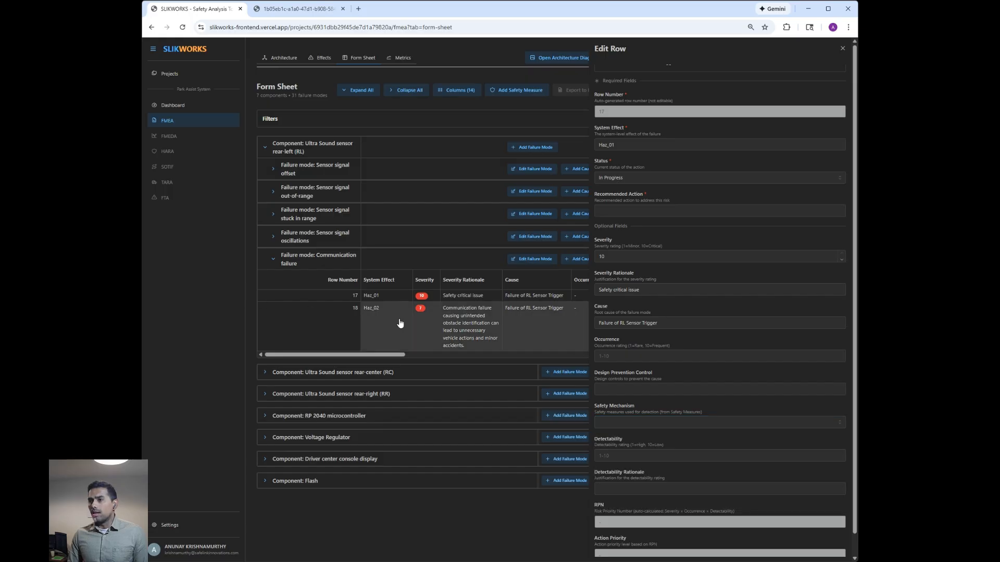
left_click(841, 49)
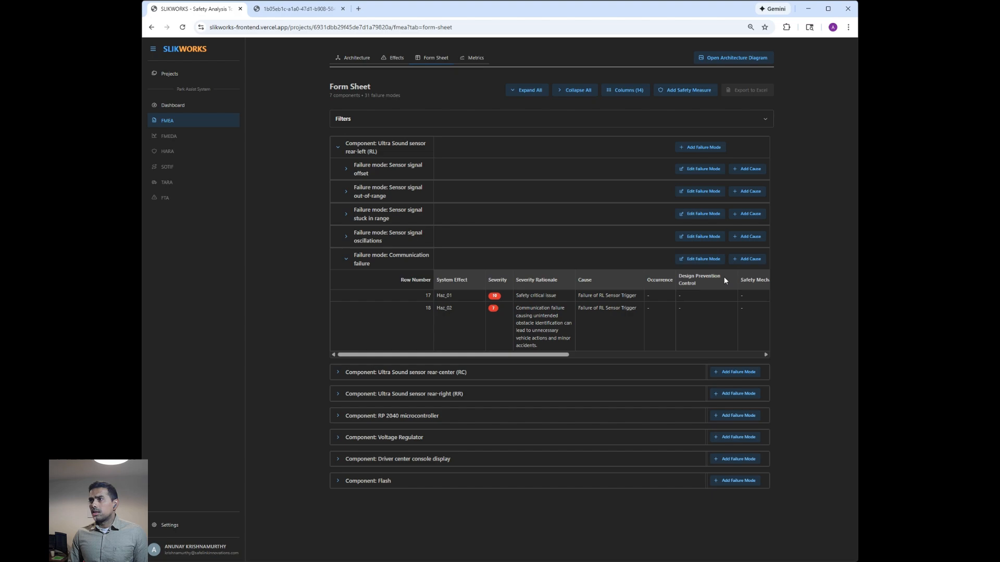
- Add a safety measure titled "Communication Safety" with the description "Communication safety"
left_click(395, 60)
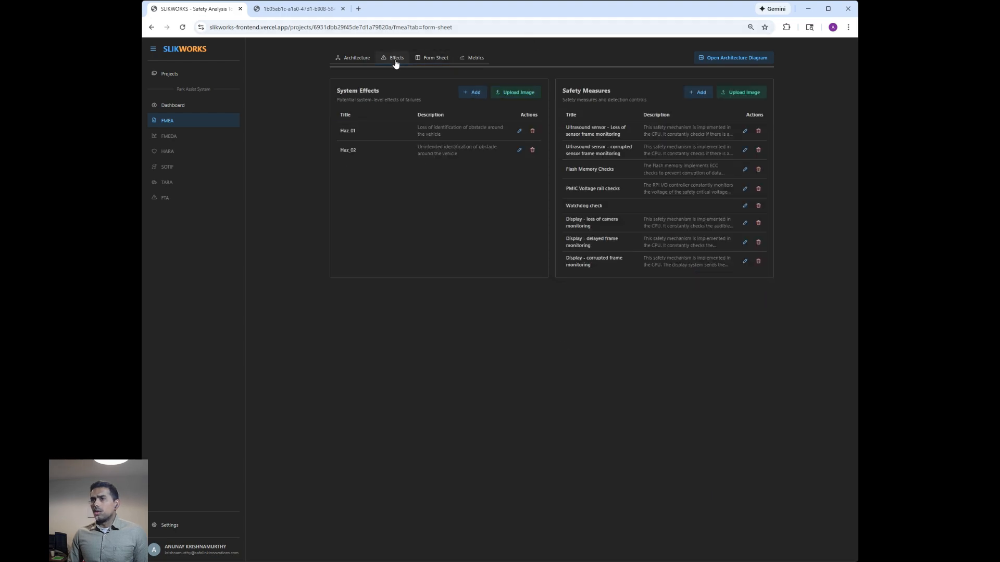
left_click(701, 93)
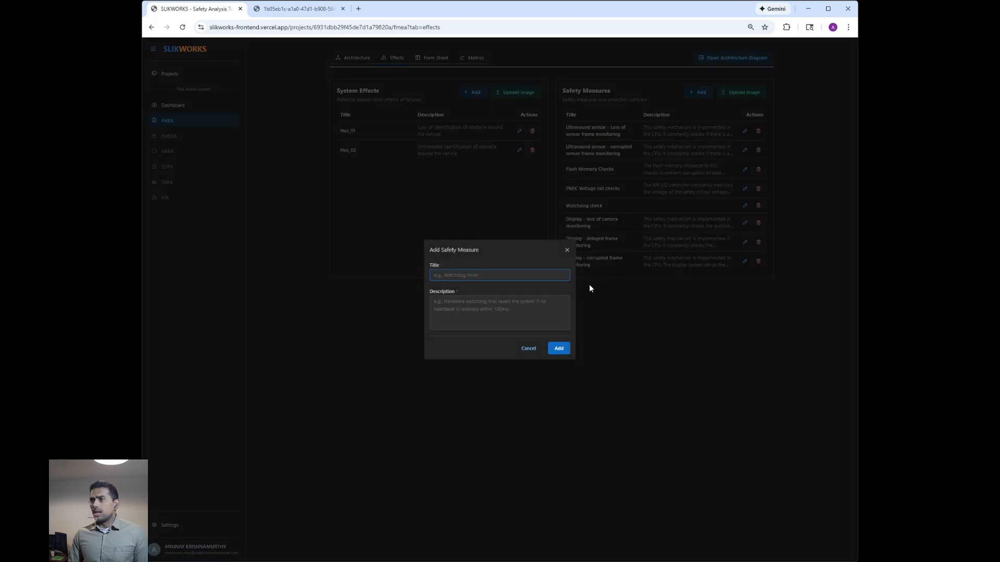
type("n")
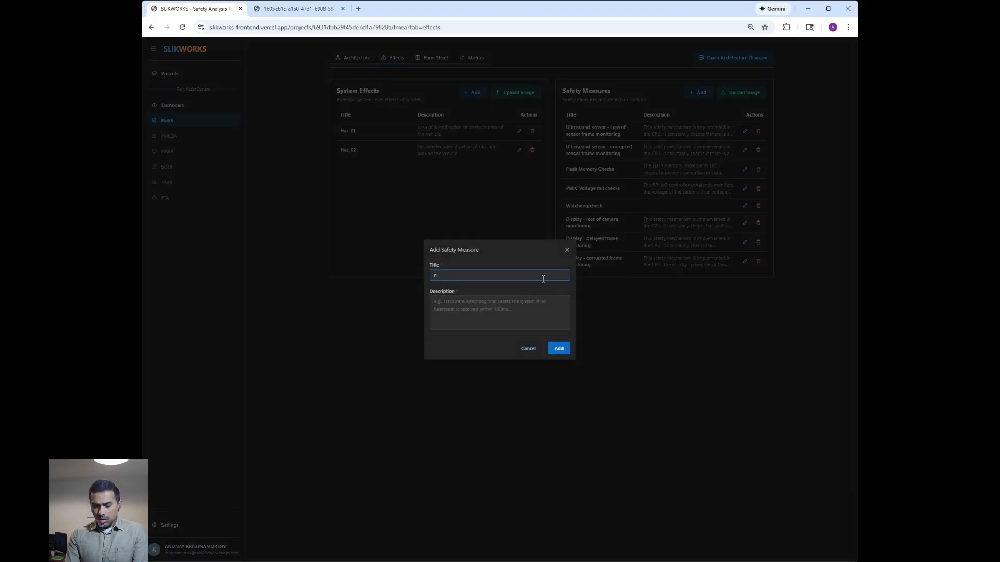
type("omm")
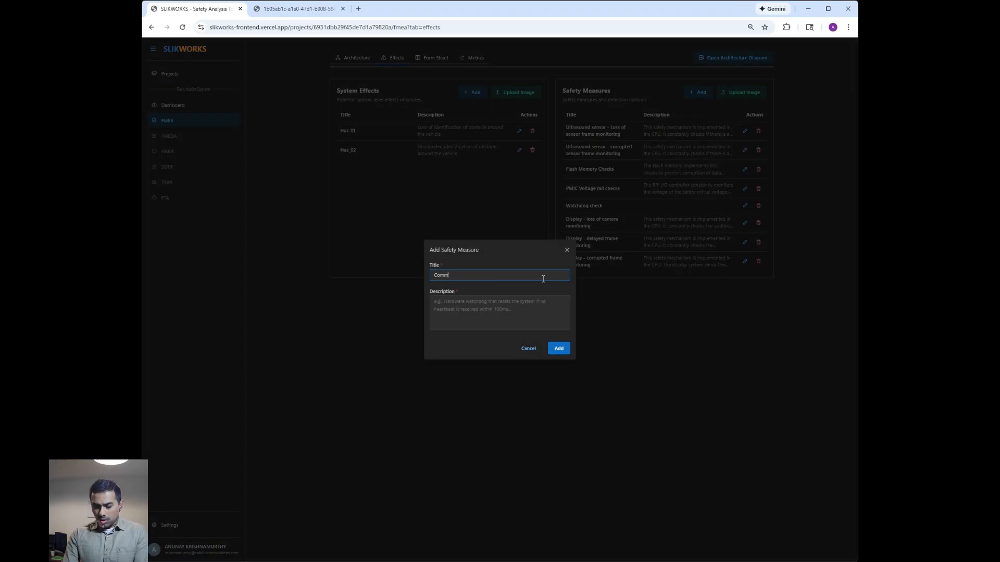
type("unication Safety")
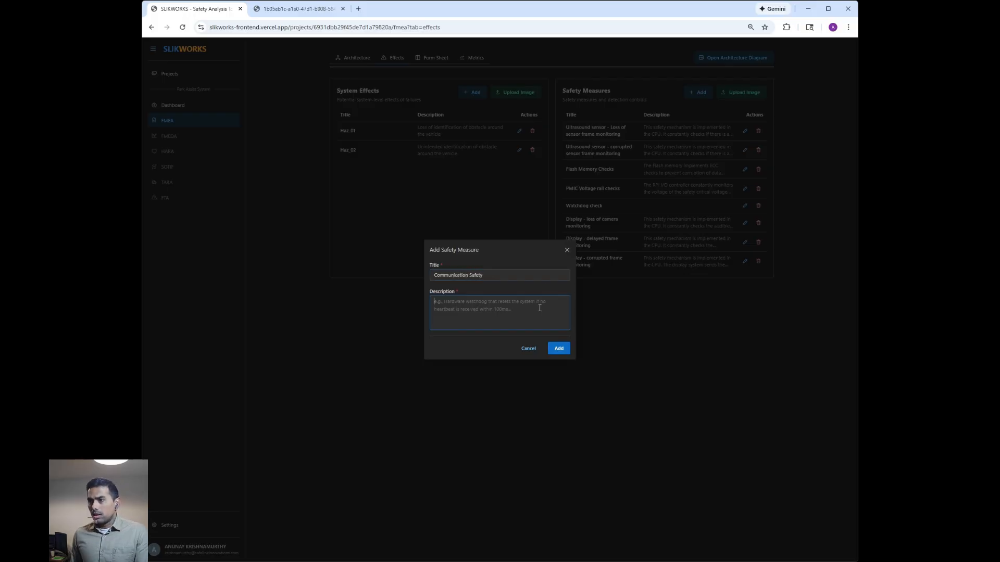
type("Communica")
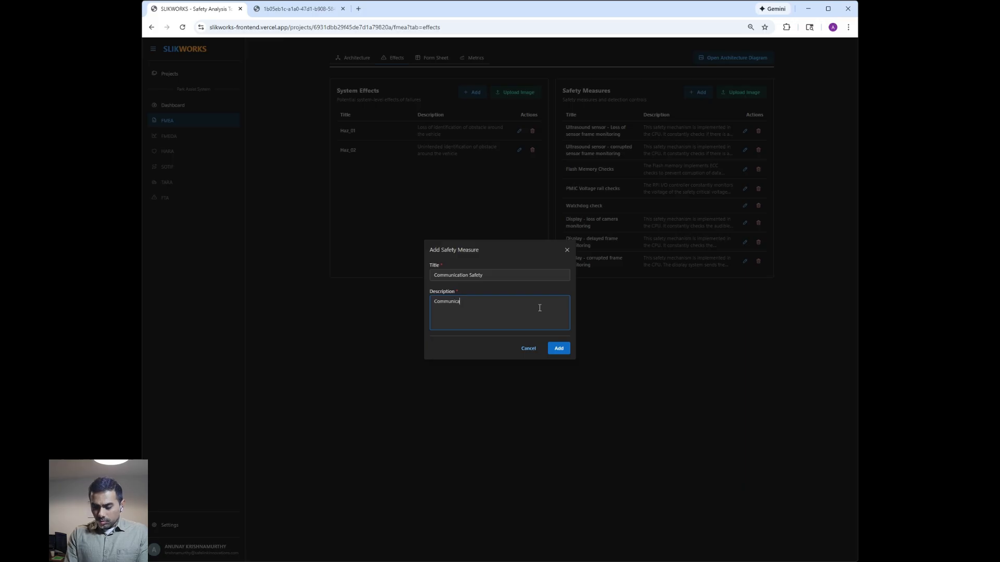
type("tion safety")
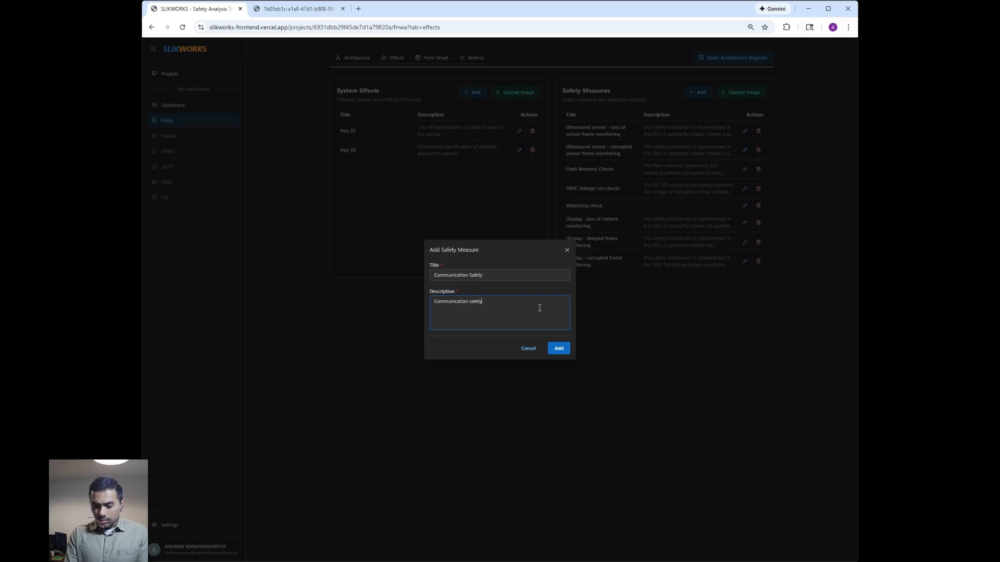
left_click(558, 352)
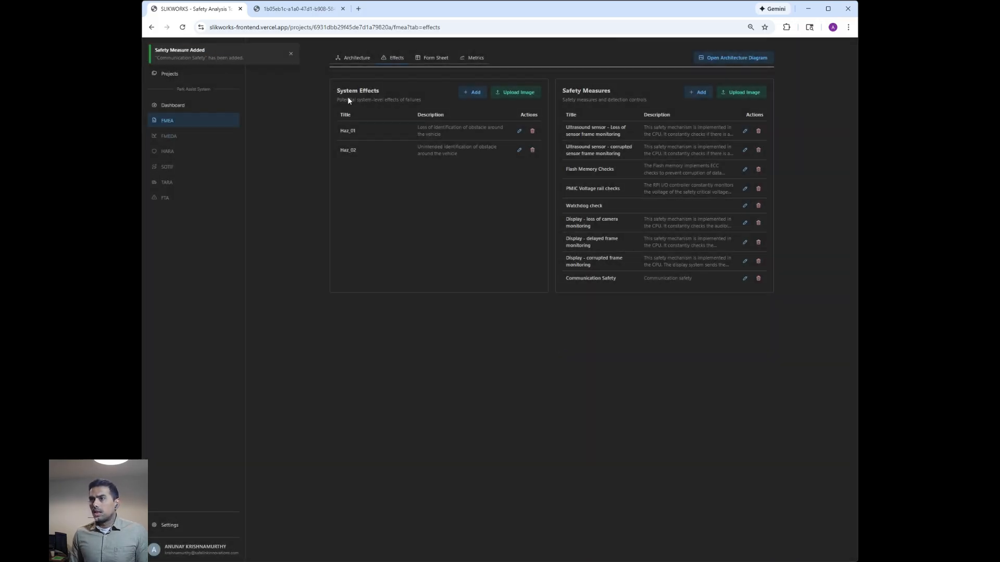
- Assign Communication Safety as the safety mechanism of row 17 in the form sheet and close the row editor
left_click(428, 59)
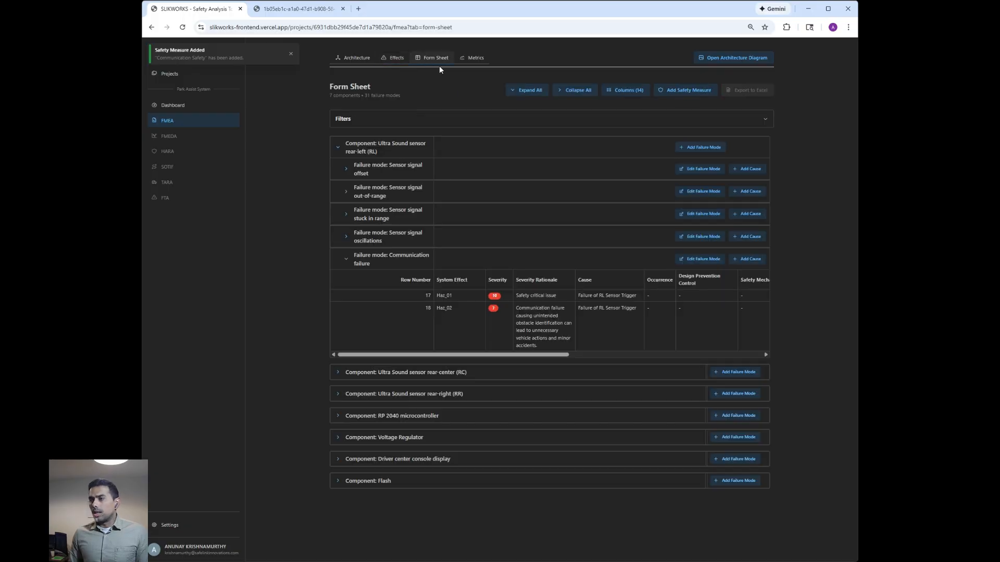
left_click_drag(561, 354, 603, 357)
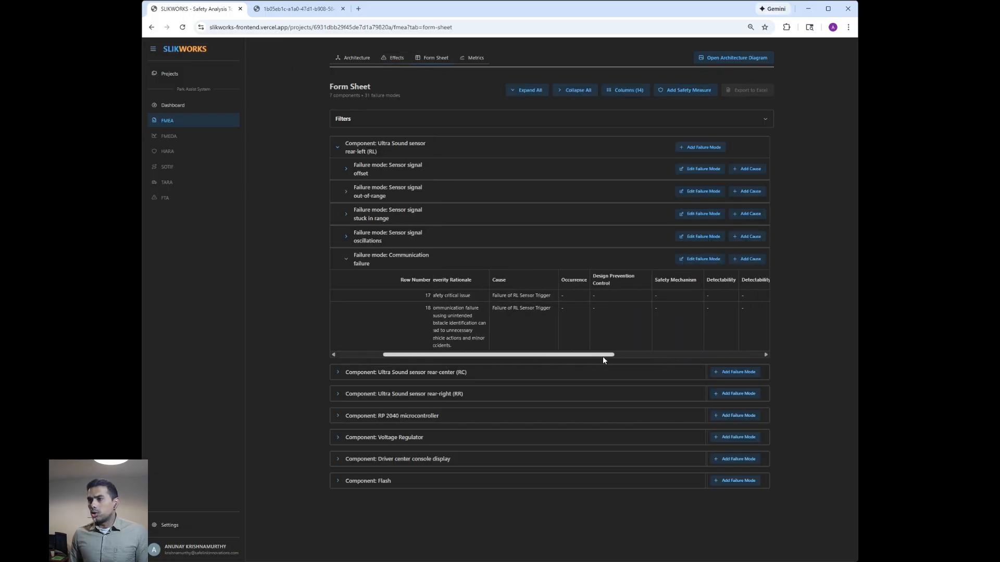
left_click(676, 295)
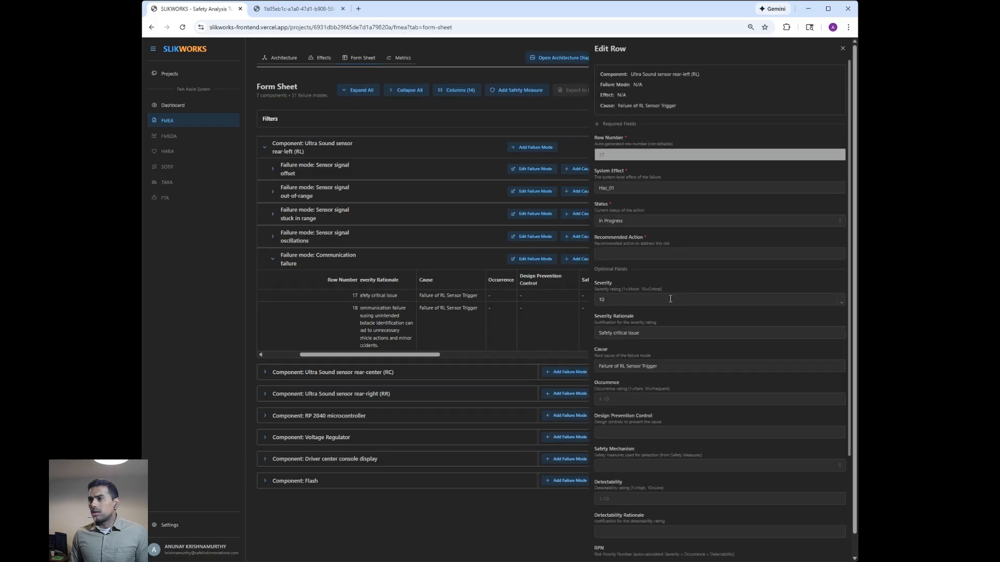
left_click(720, 470)
scroll(713, 484, "down", 5)
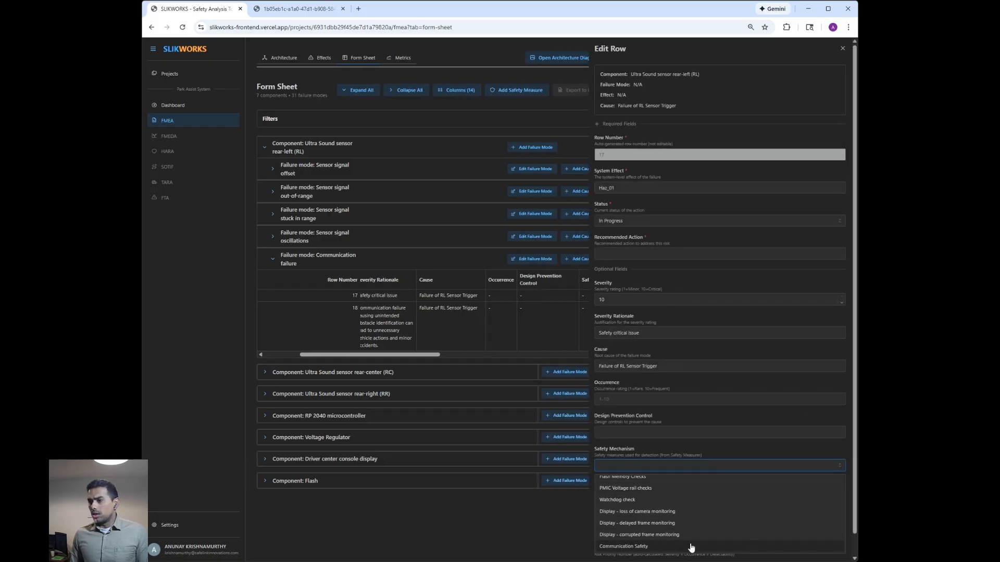
left_click(691, 547)
left_click(222, 300)
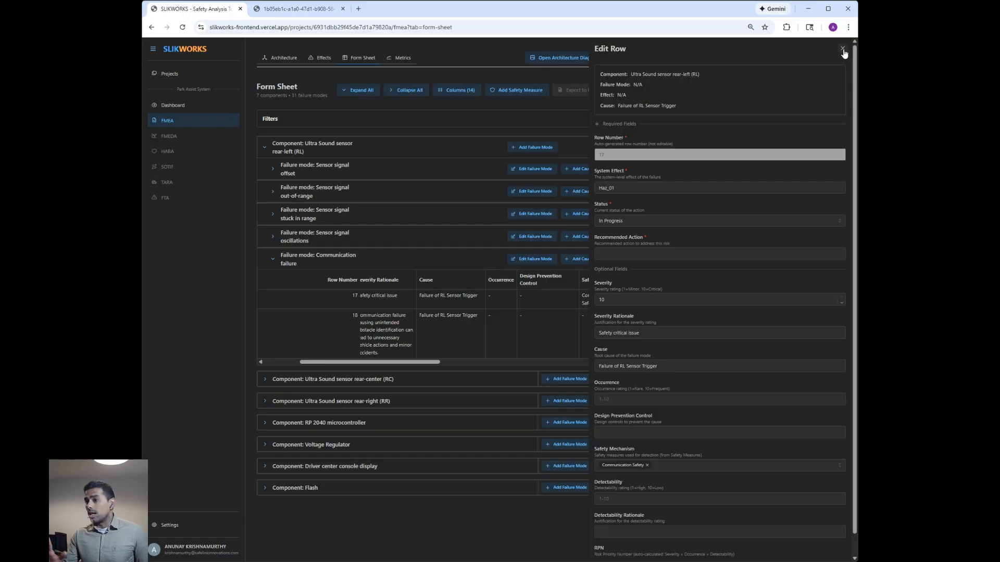
left_click(842, 50)
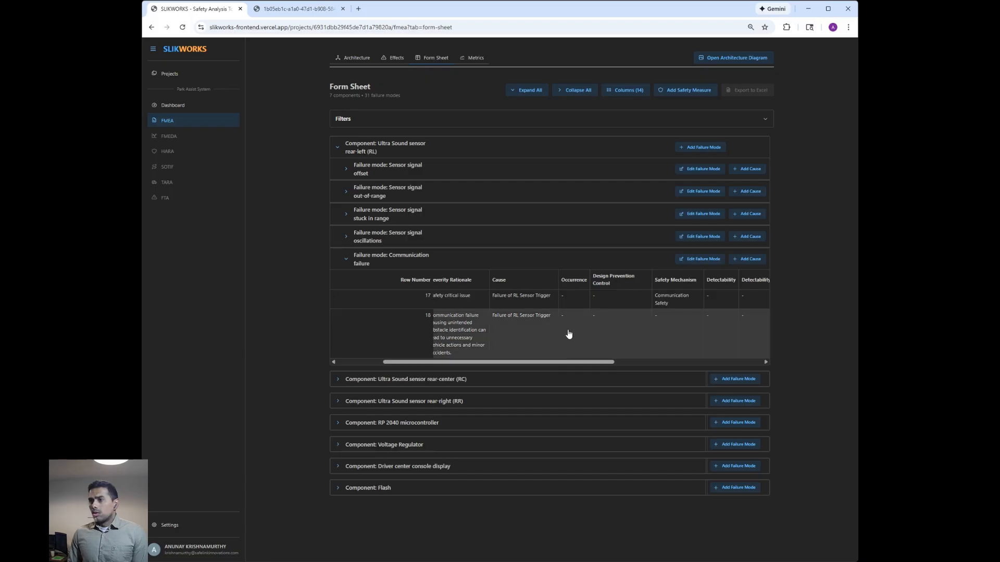
- Set the occurrence rating of row 17 to 5
left_click(577, 300)
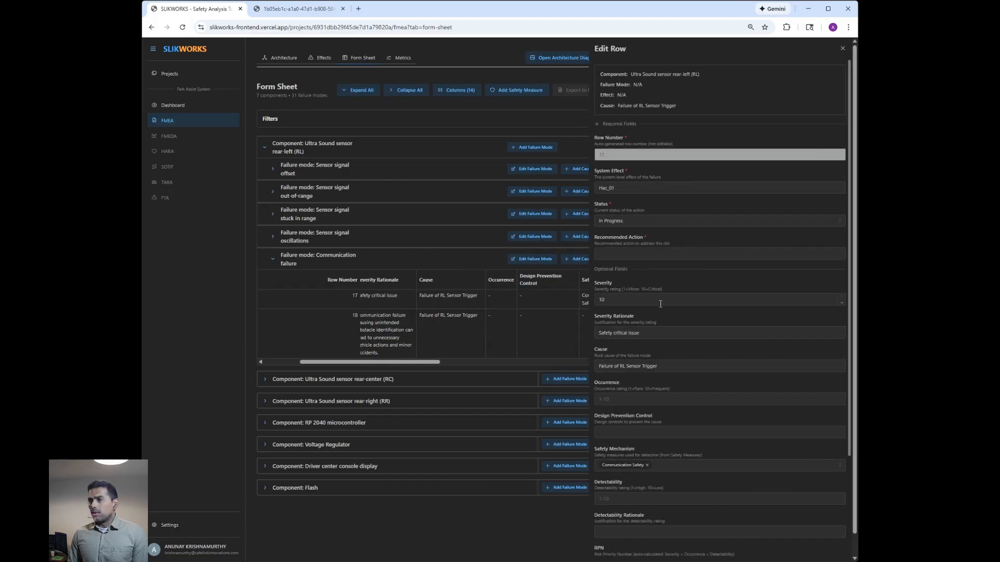
left_click(659, 400)
type("5")
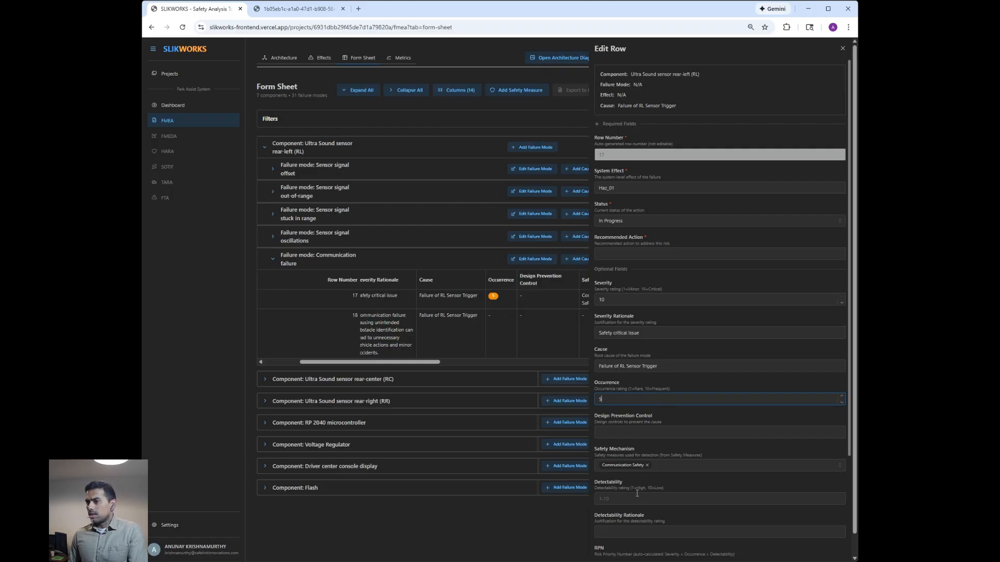
- Set the detectability rating of row 17 to 2 and close the row editor
left_click(636, 500)
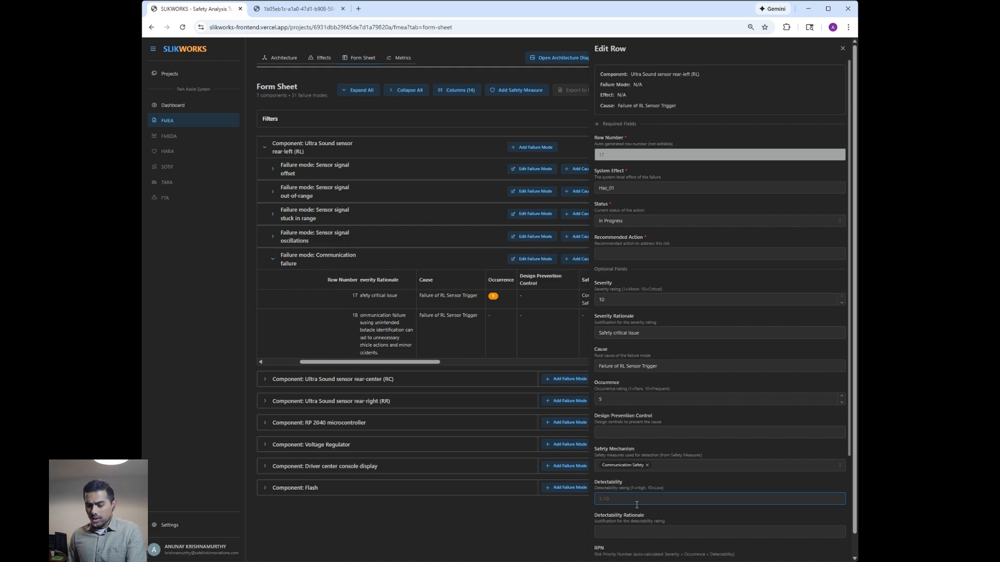
type("2")
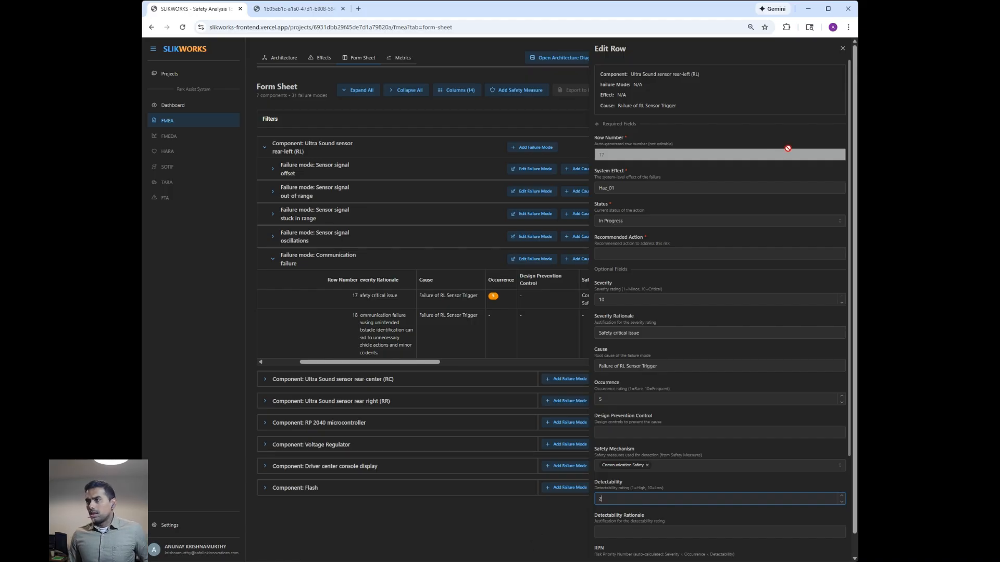
left_click(842, 48)
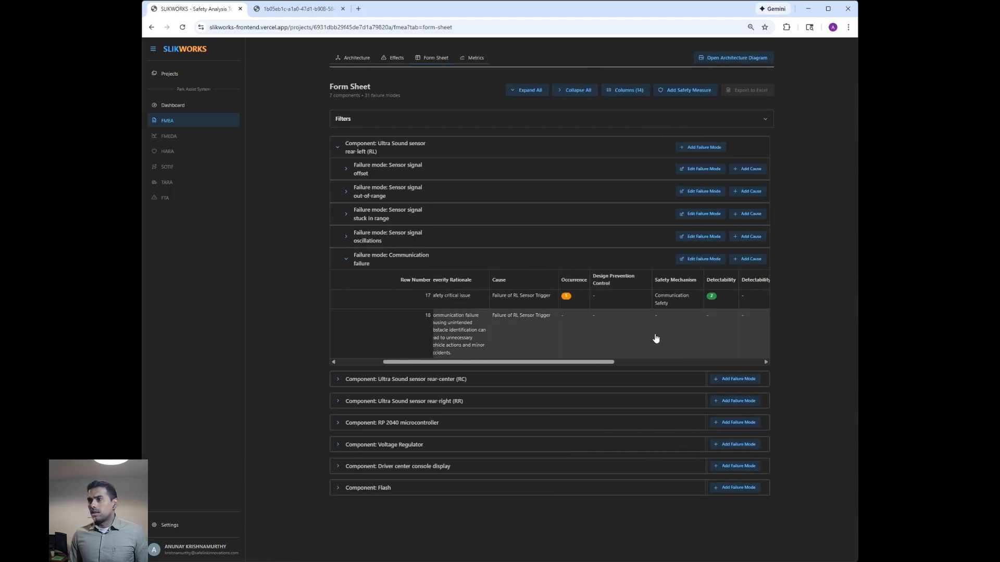
- Enter "Lower the Occurrance" as the recommended action of row 17 in the form sheet and close the row editor
left_click_drag(490, 362, 583, 361)
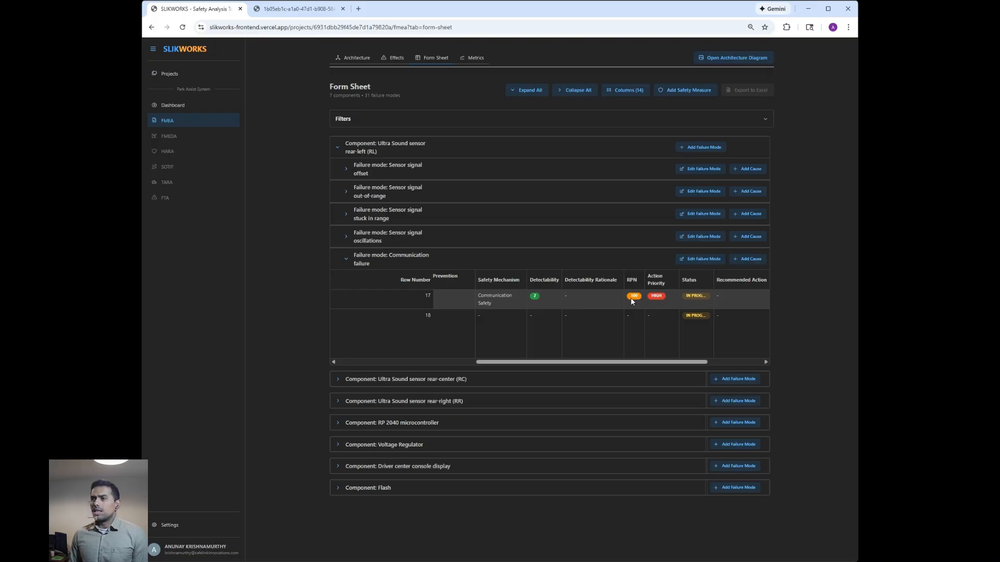
left_click_drag(592, 361, 532, 364)
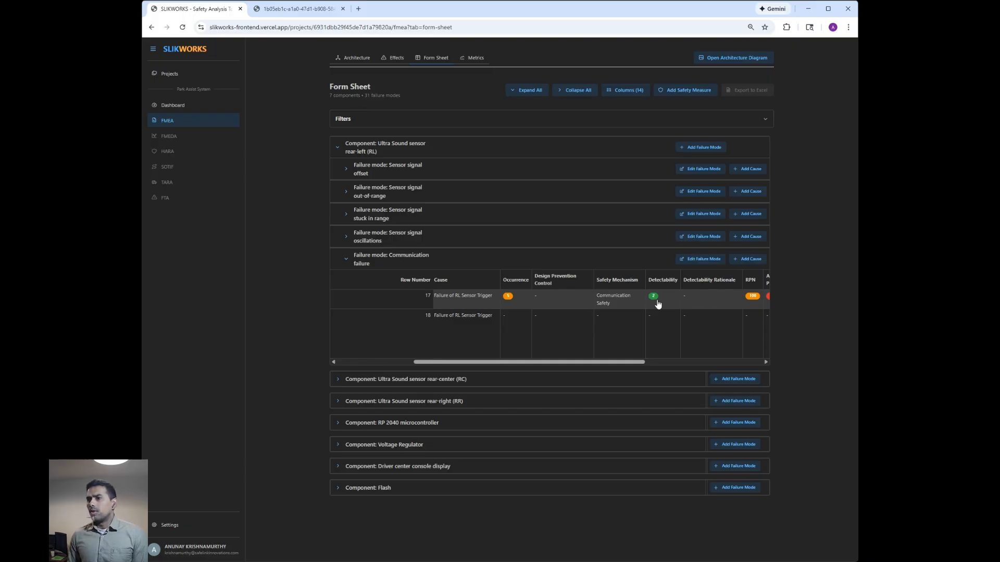
left_click_drag(529, 362, 642, 363)
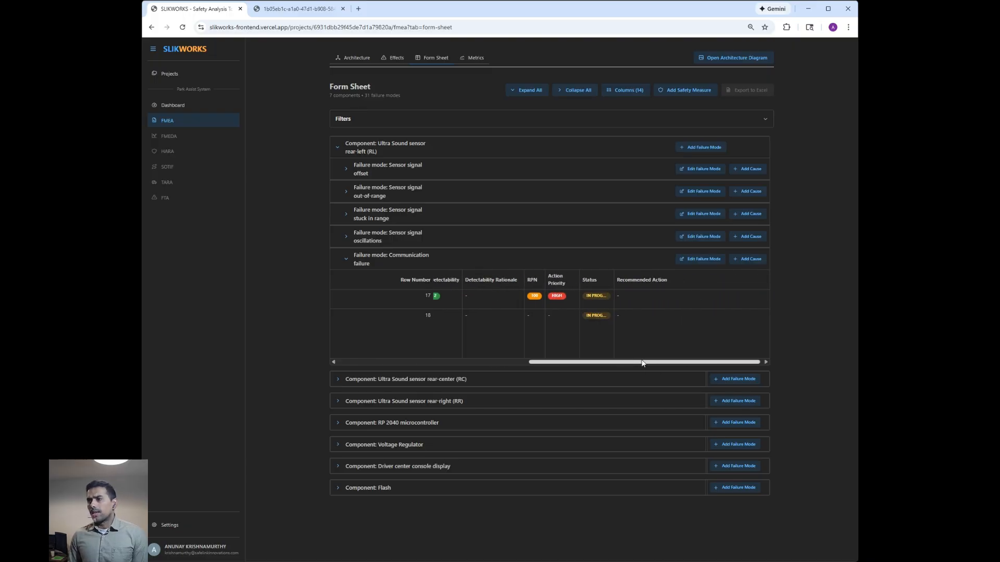
left_click(657, 296)
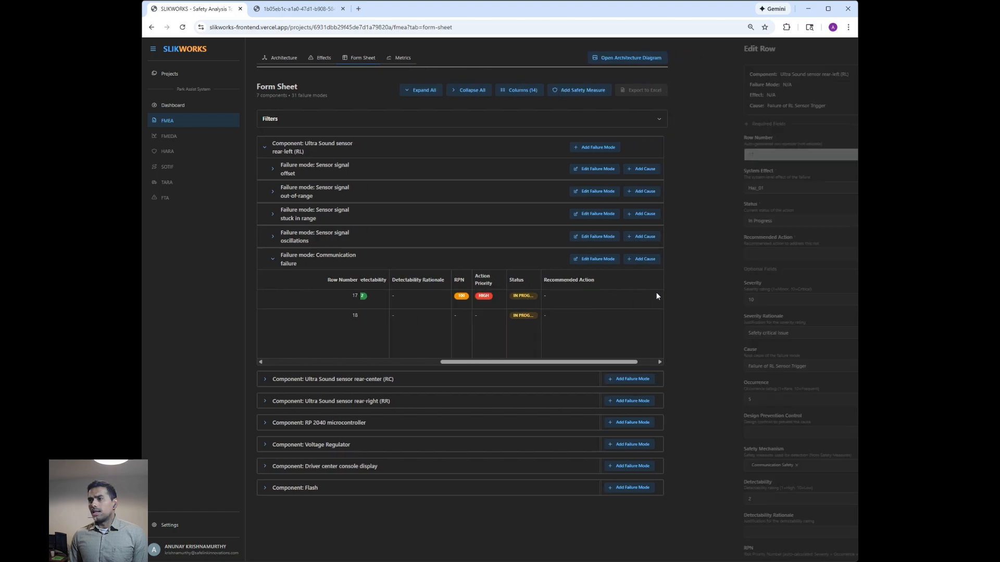
scroll(667, 501, "down", 3)
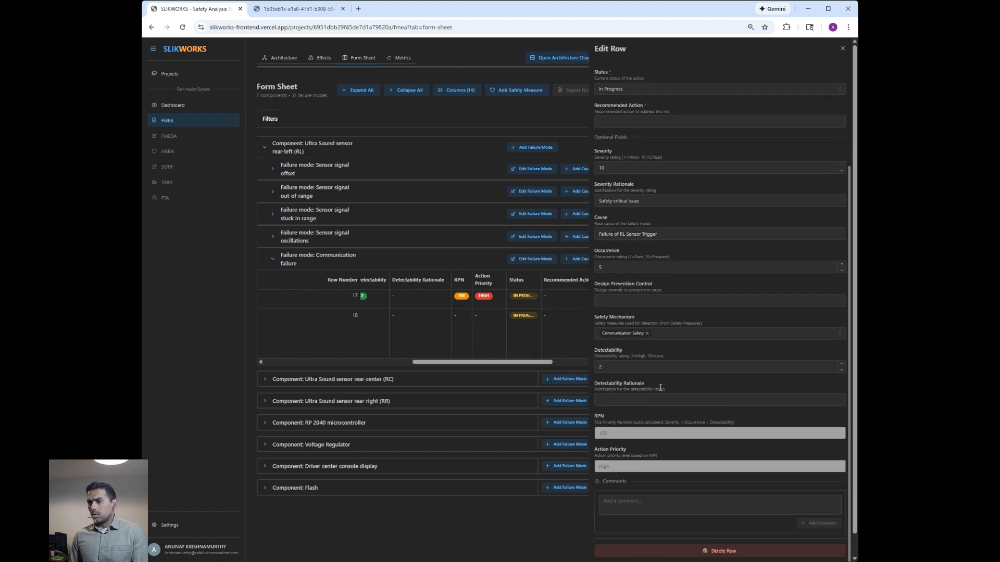
scroll(668, 150, "up", 1)
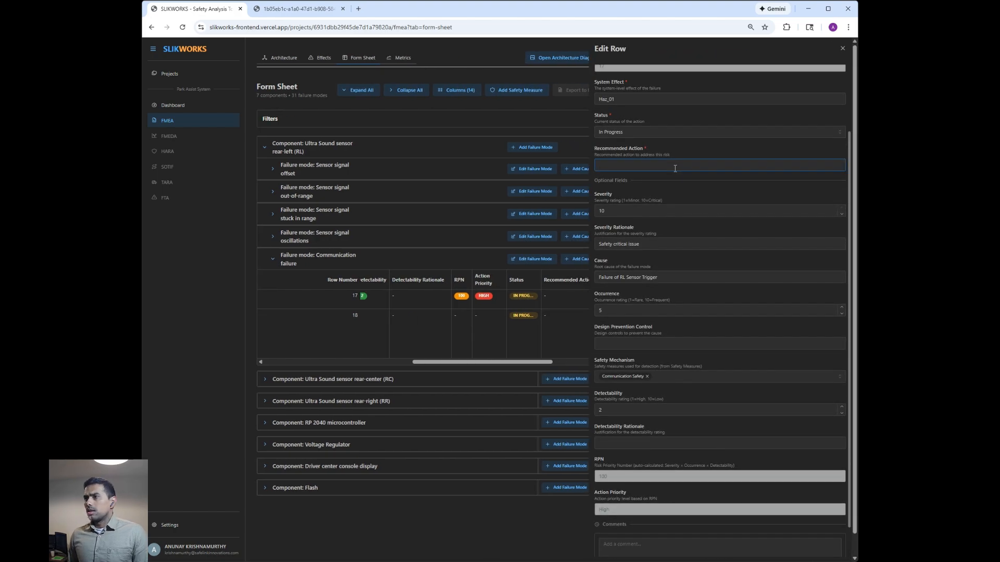
type("Lower the Occurrance")
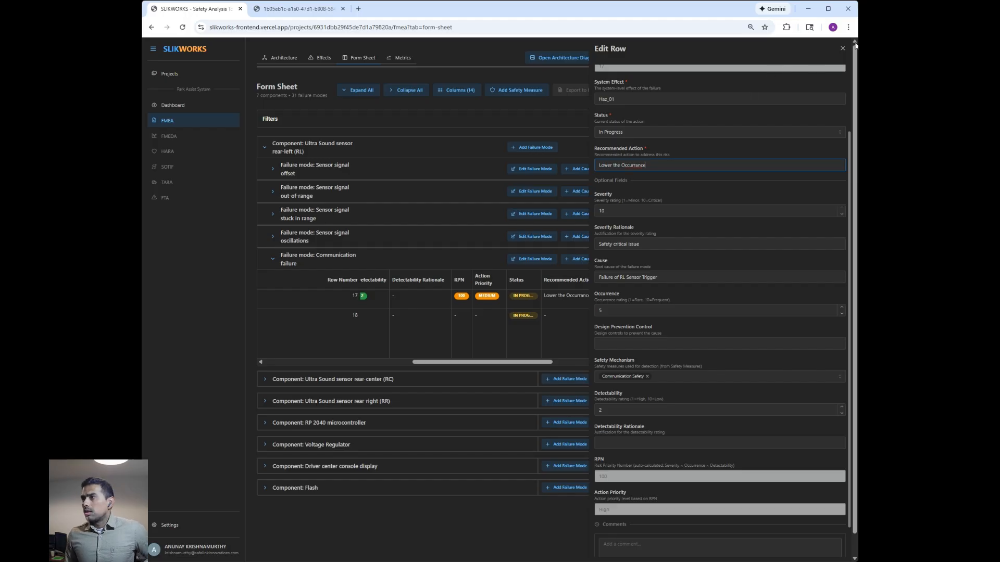
left_click(840, 51)
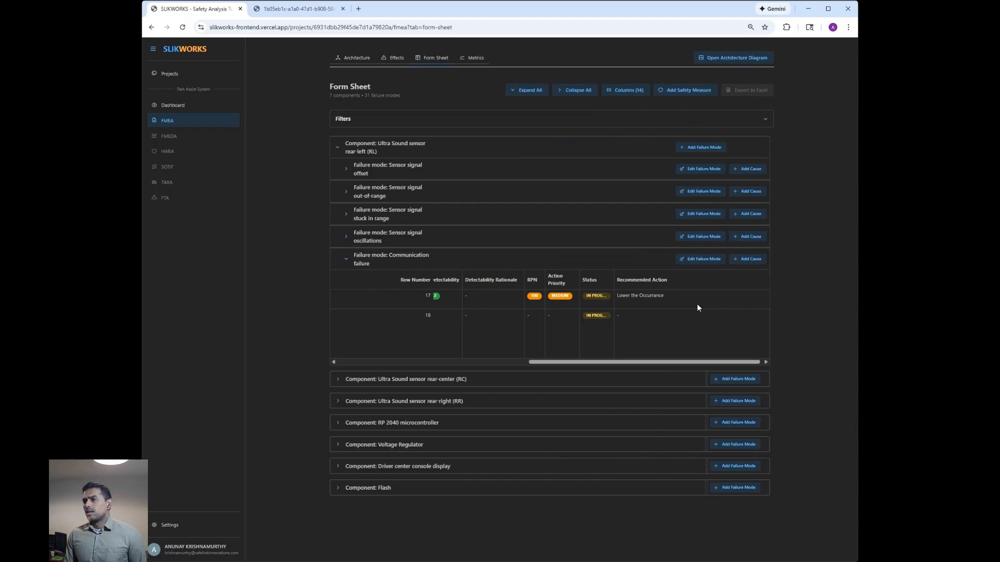
- Add the comment "New measure to loweroccurrance" to row 17 and close the row editor
left_click(665, 301)
scroll(674, 305, "down", 3)
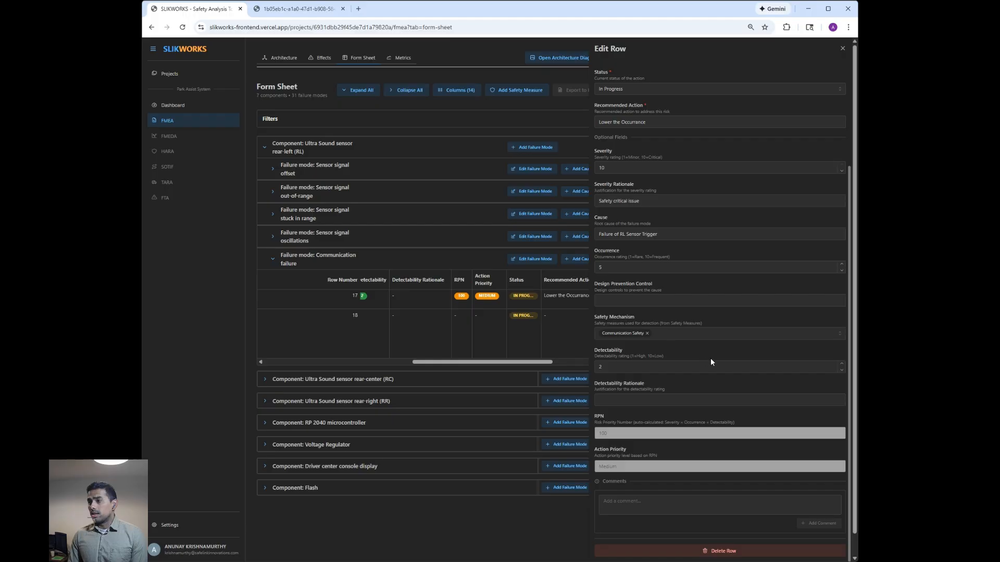
left_click(710, 508)
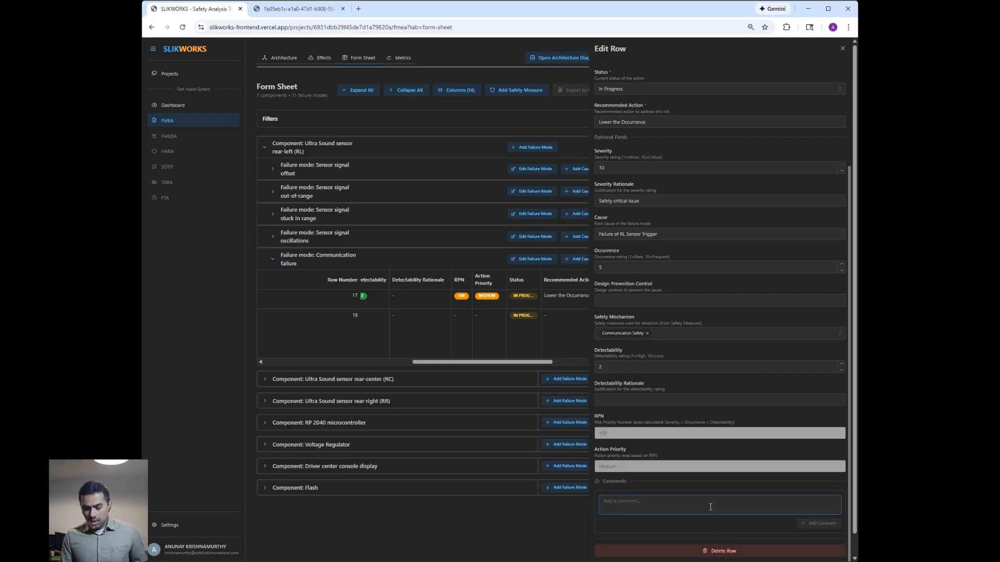
type("New")
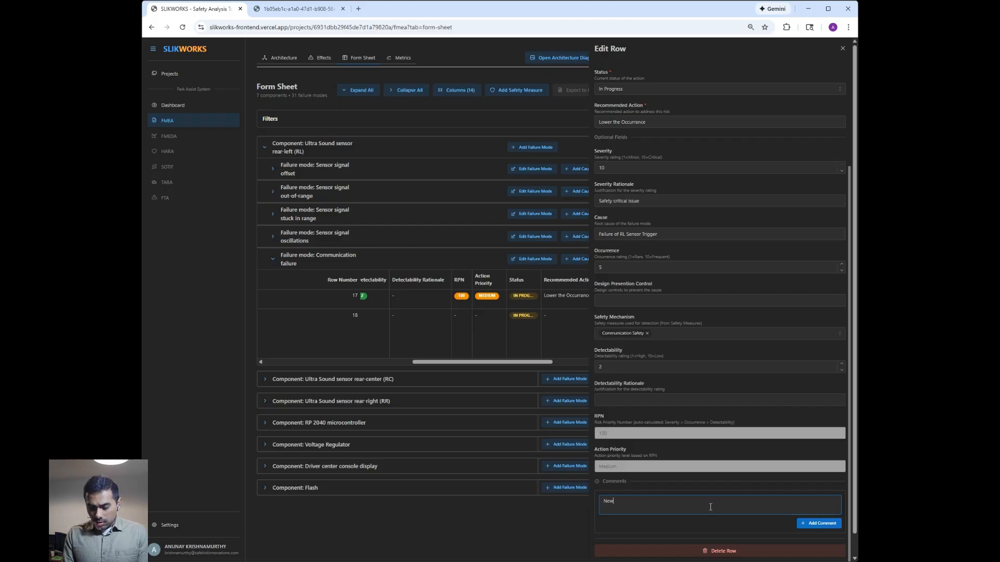
type(" measure to lowe occu")
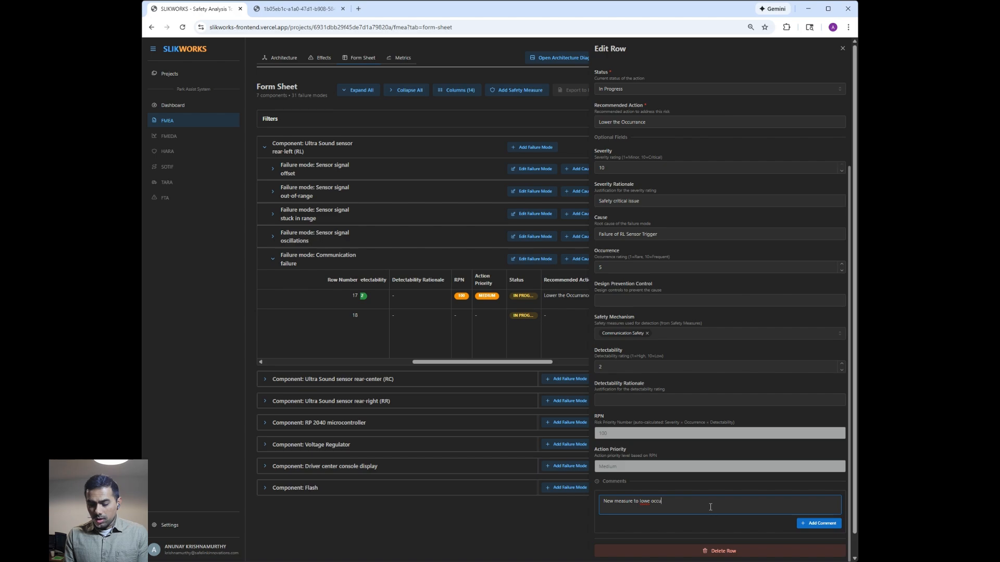
key("BackSpace")
key("BackSpace")
key("BackSpace")
key("BackSpace")
key("BackSpace")
type("roccurrance")
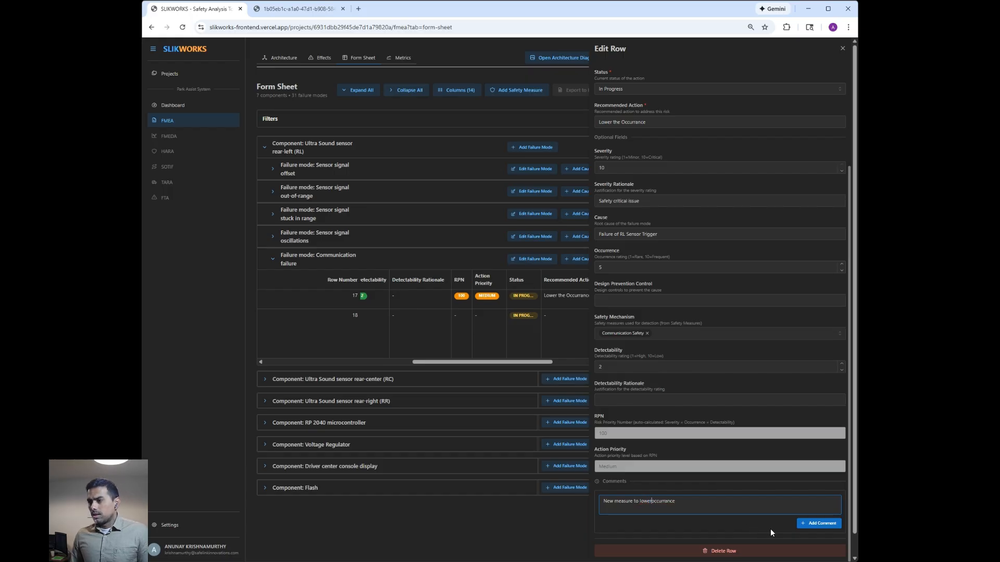
left_click(798, 524)
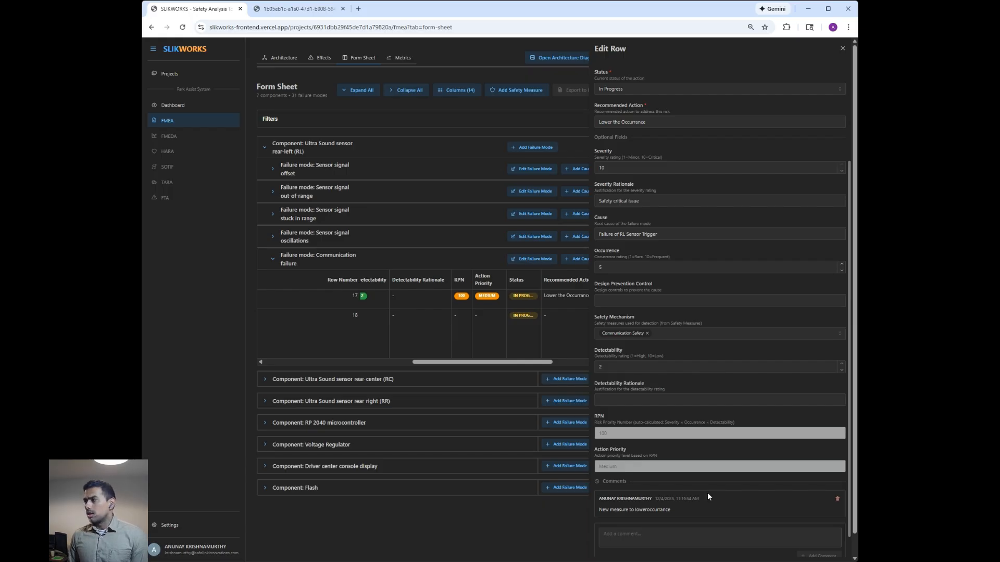
left_click(840, 50)
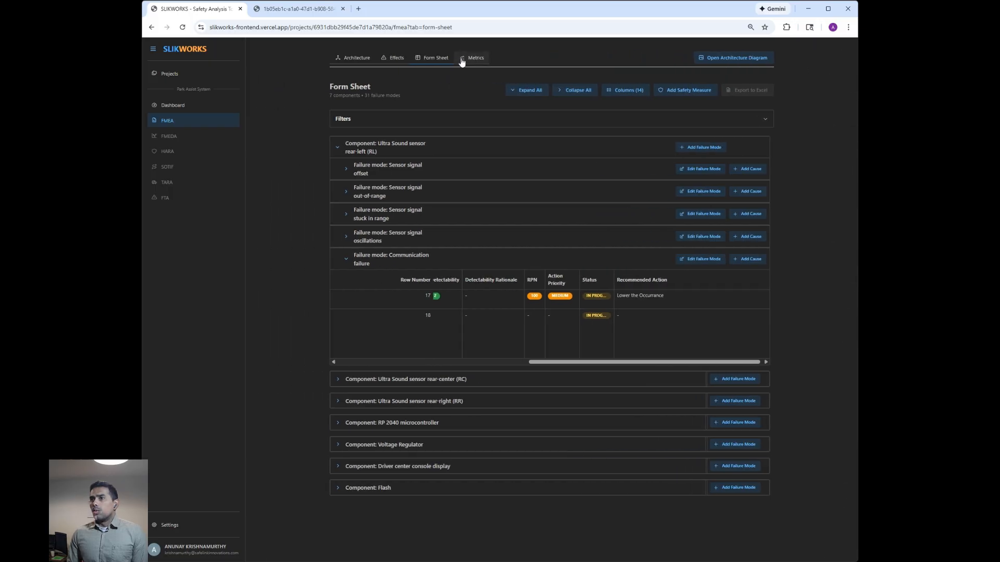
- Examine the action priority, RPN and severity distribution charts in the FMEA metrics, and return to the form sheet
left_click(465, 61)
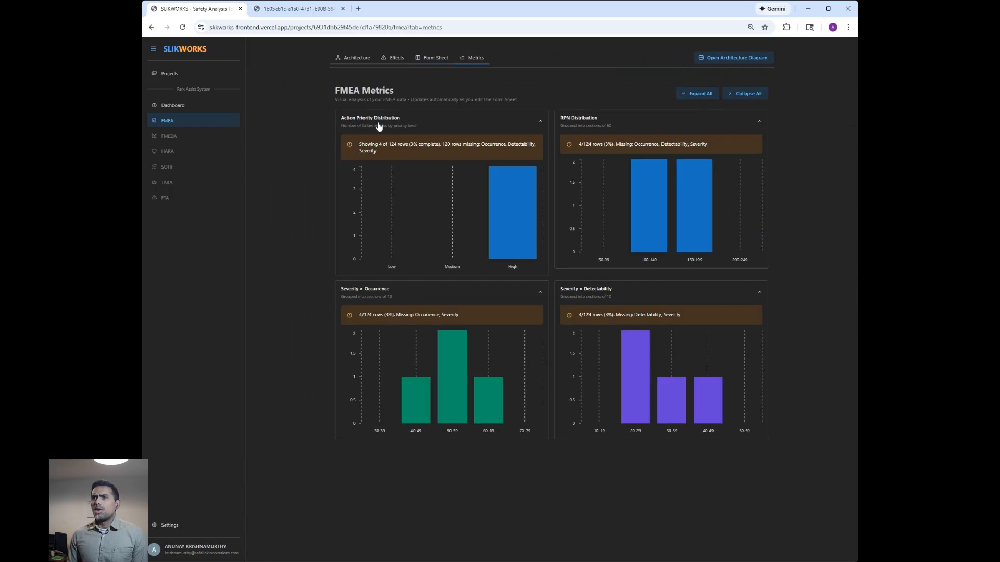
mouse_move(513, 228)
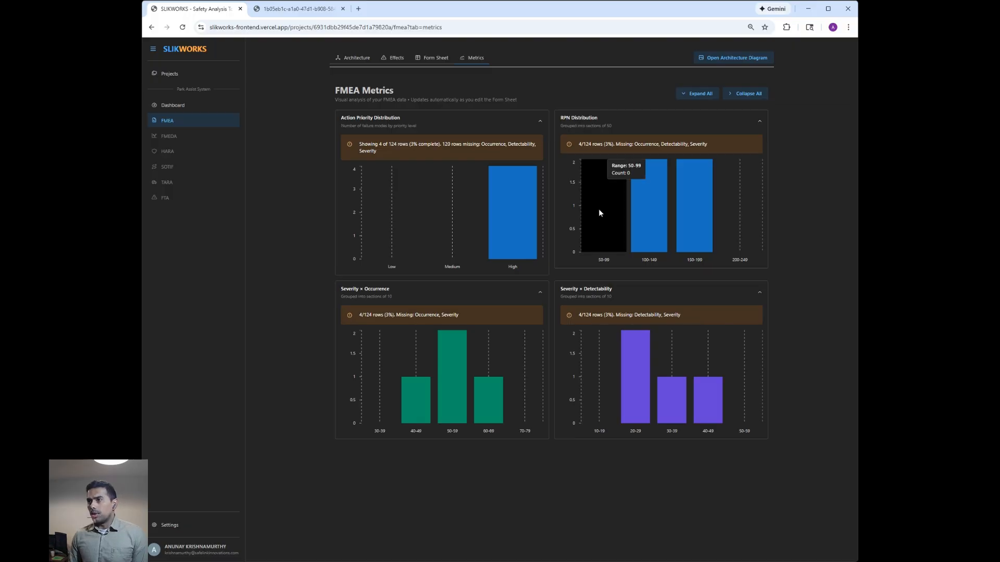
mouse_move(590, 176)
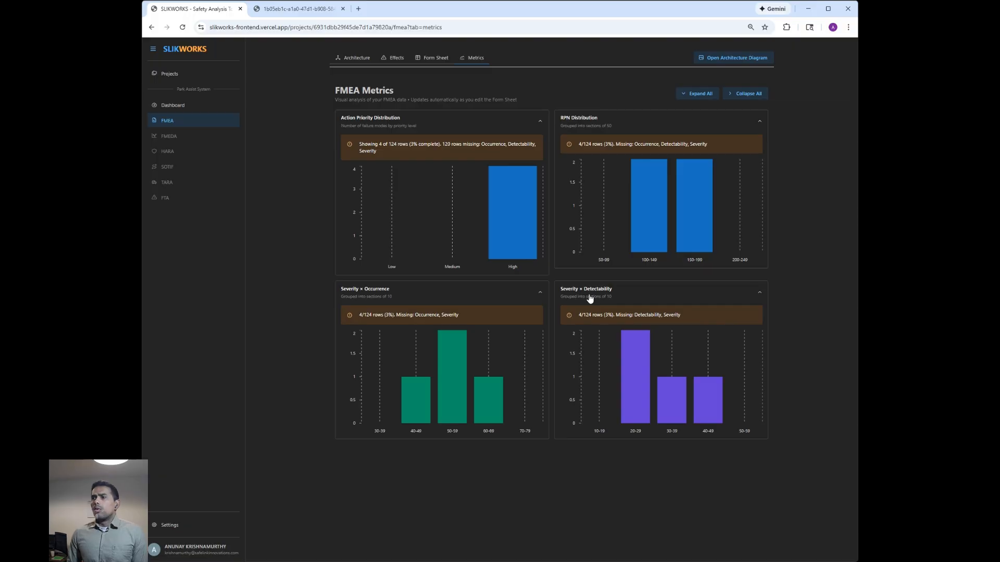
left_click(425, 62)
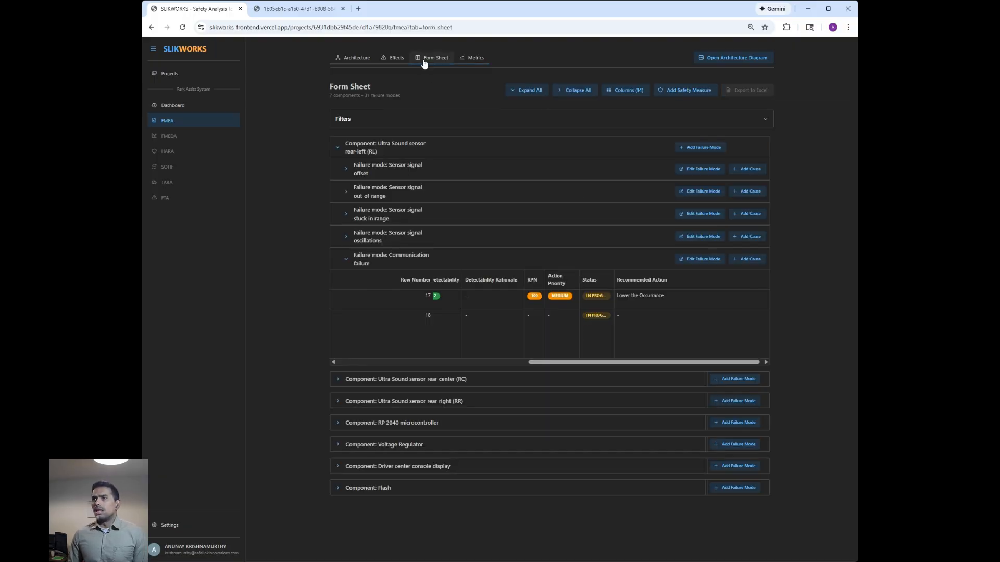